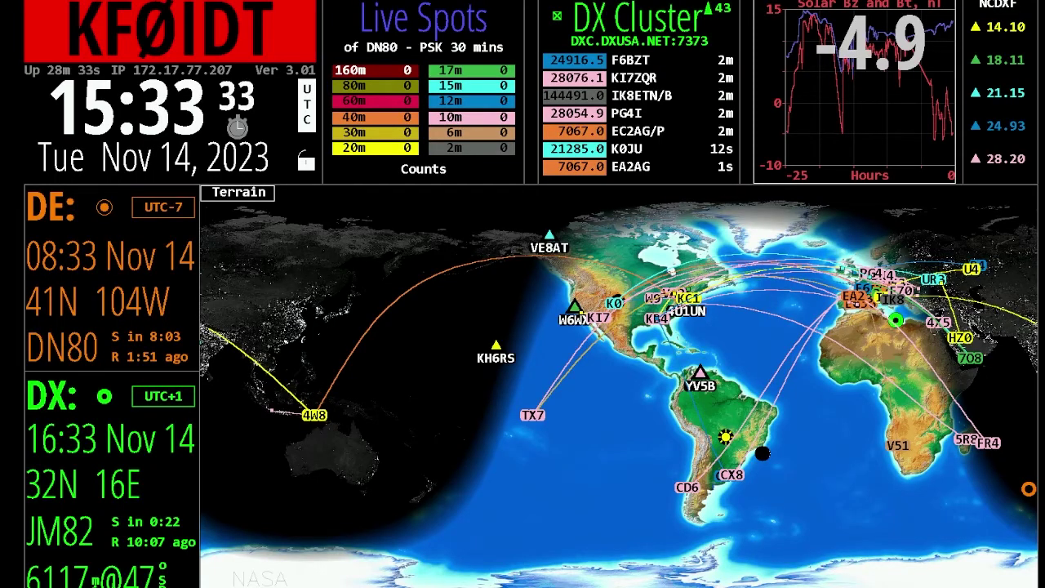
# Open the Windows Features dialog and check the Virtual Machine Platform, Windows Hypervisor Platform and Windows Subsystem for Linux entries.
pyautogui.press('super+Tab')
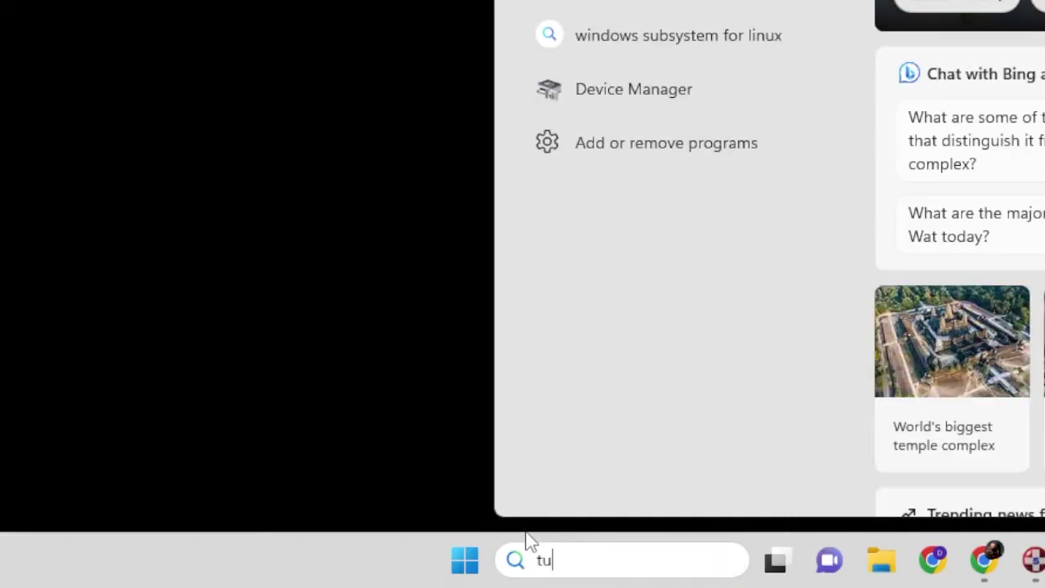
pyautogui.press('Return')
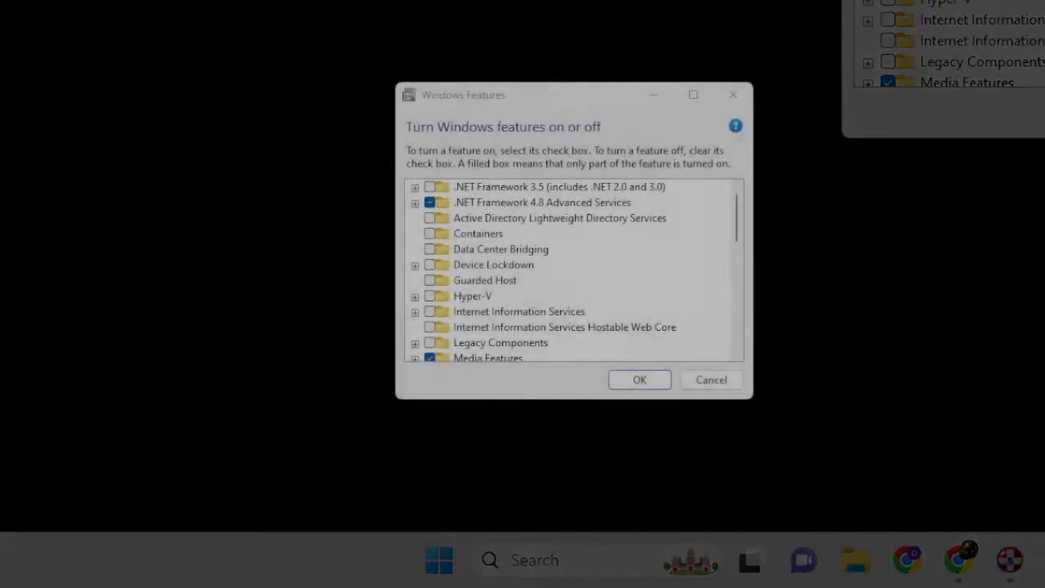
pyautogui.scroll(-1, 521, 255)
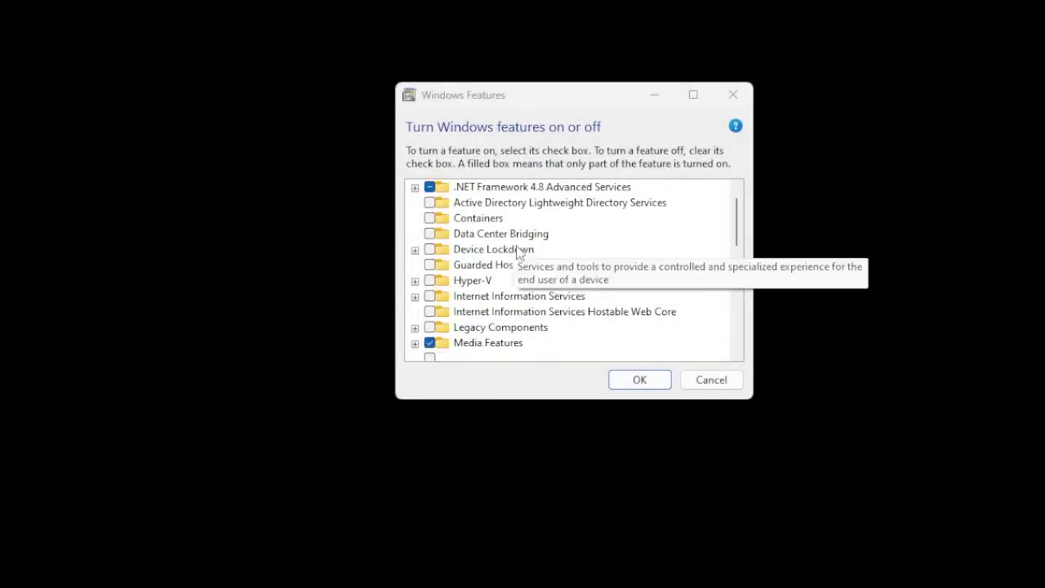
pyautogui.scroll(-3, 521, 254)
pyautogui.scroll(-2, 541, 320)
pyautogui.scroll(-3, 521, 354)
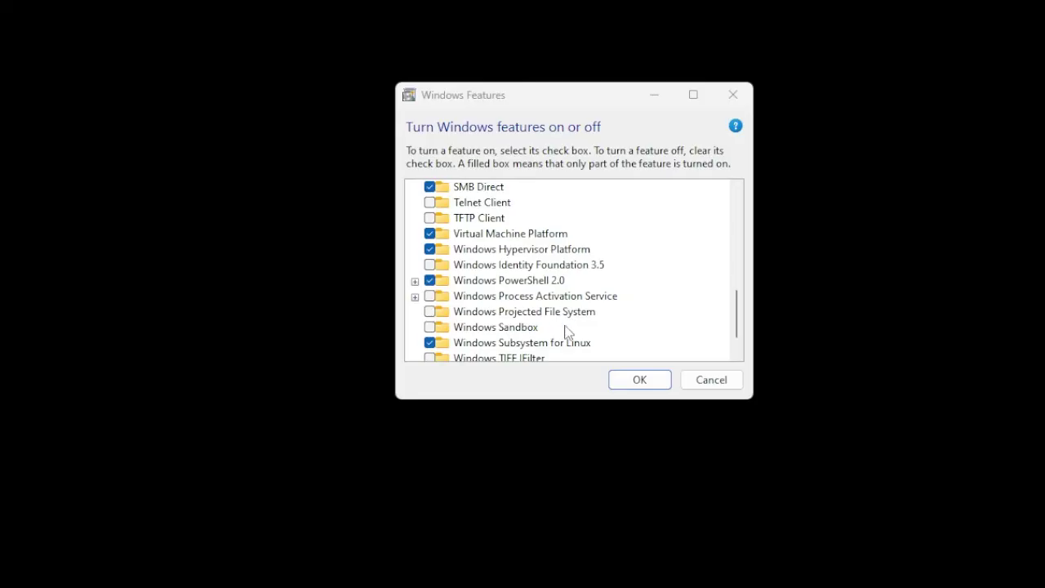
pyautogui.scroll(-1, 741, 330)
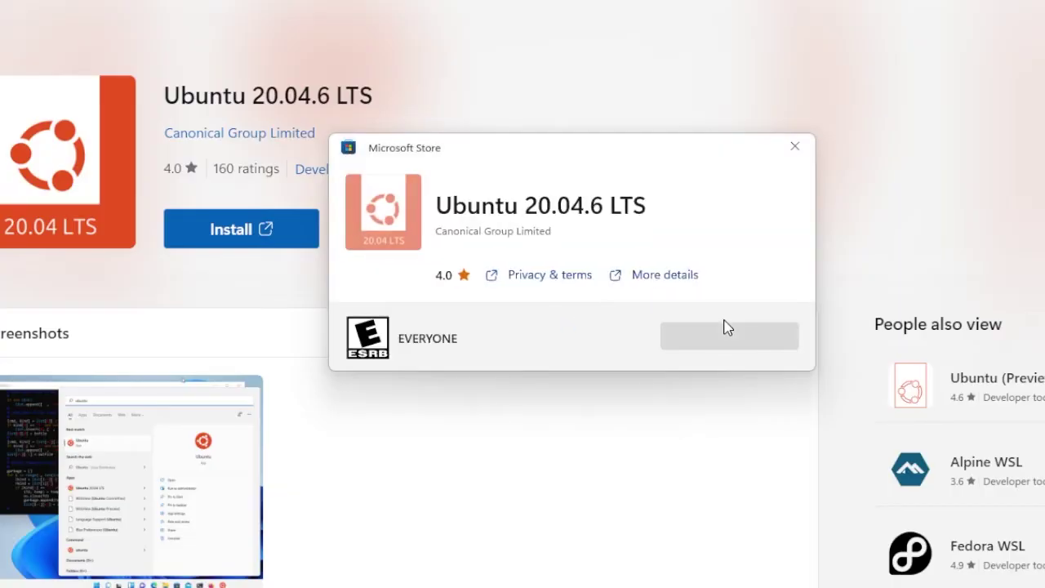
# Launch Ubuntu 20.04.6 LTS from its Microsoft Store prompt and reposition the terminal window over the store page.
pyautogui.click(734, 343)
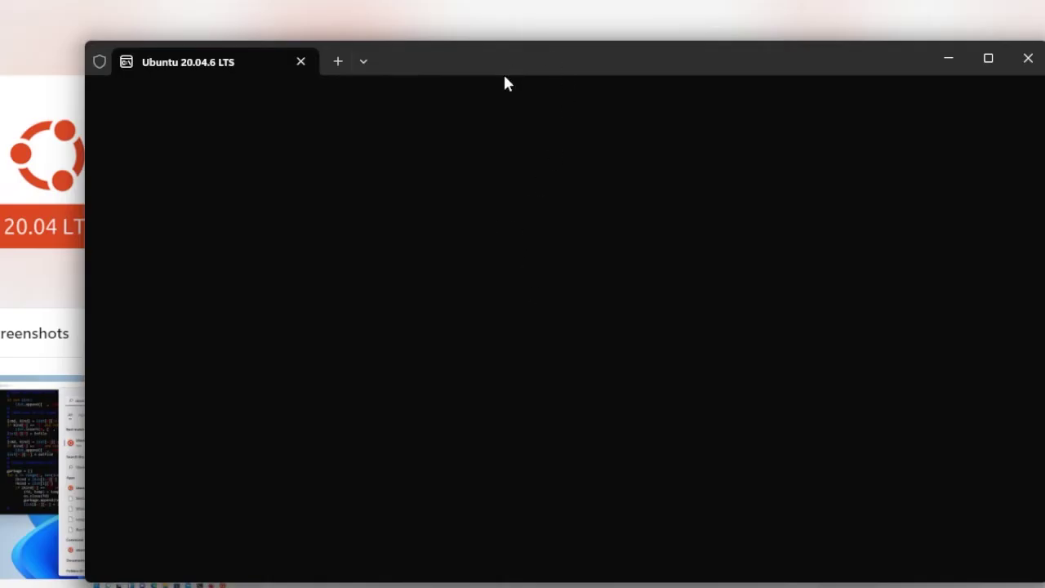
pyautogui.moveTo(511, 68); pyautogui.dragTo(541, 36)
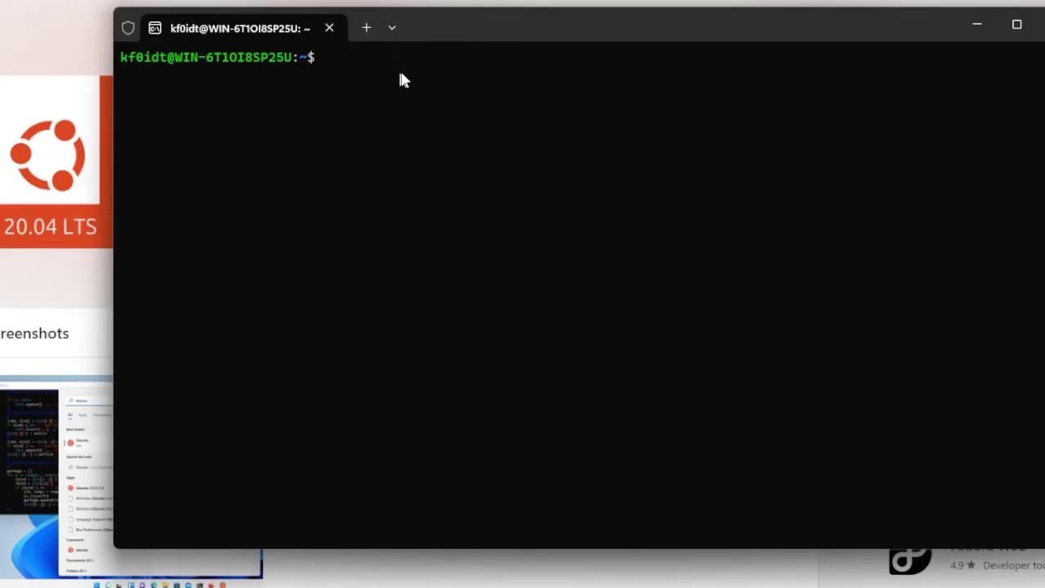
pyautogui.moveTo(468, 33); pyautogui.dragTo(458, 119)
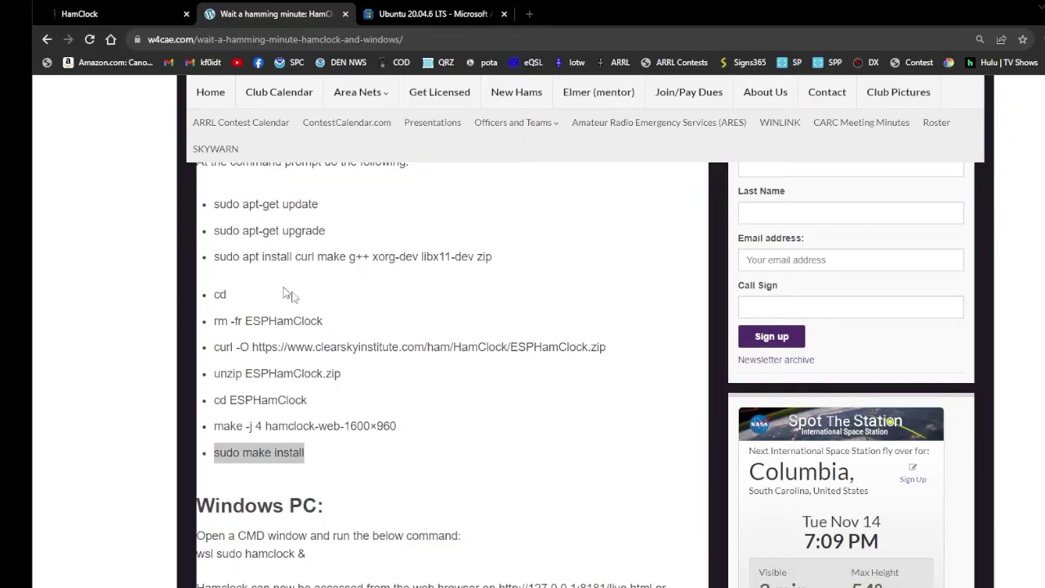
# Read through the W4CAE HamClock and Windows article, from its introduction to the list of Ubuntu install commands.
pyautogui.scroll(5, 306, 317)
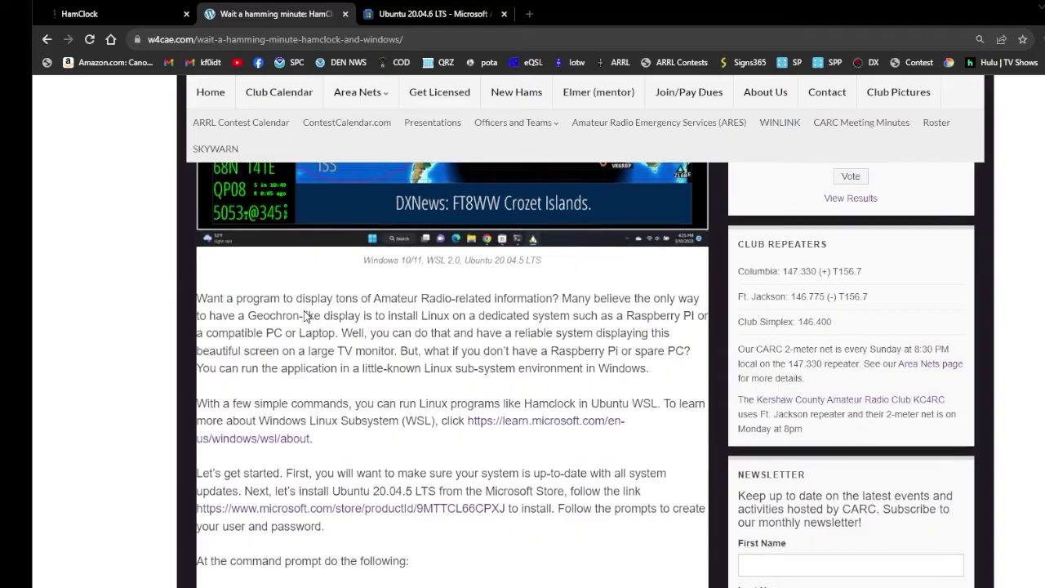
pyautogui.scroll(2, 304, 317)
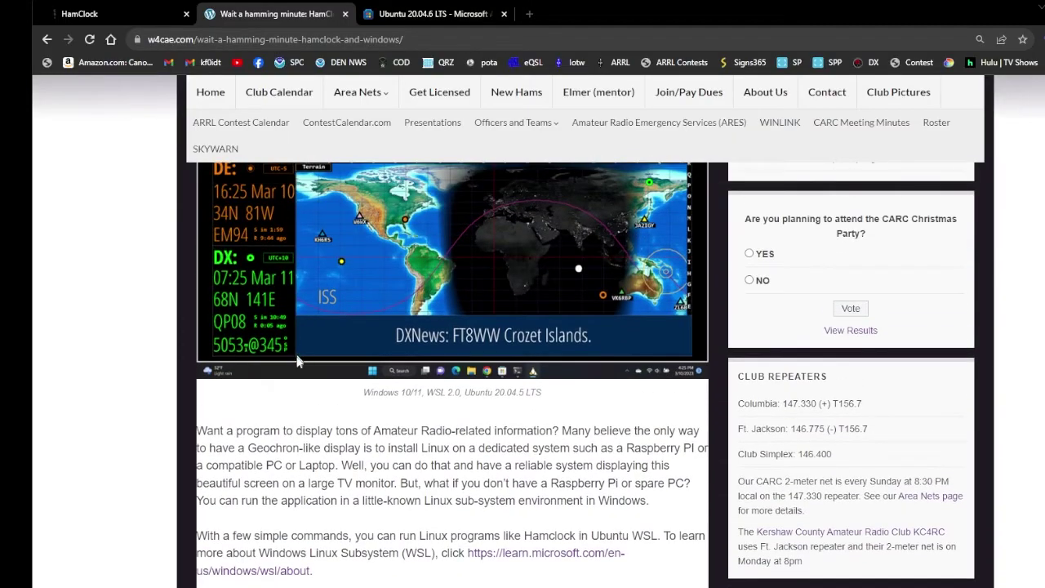
pyautogui.scroll(-3, 295, 447)
pyautogui.scroll(3, 295, 447)
pyautogui.scroll(2, 294, 440)
pyautogui.scroll(2, 294, 440)
pyautogui.scroll(-6, 296, 440)
pyautogui.scroll(-1, 298, 442)
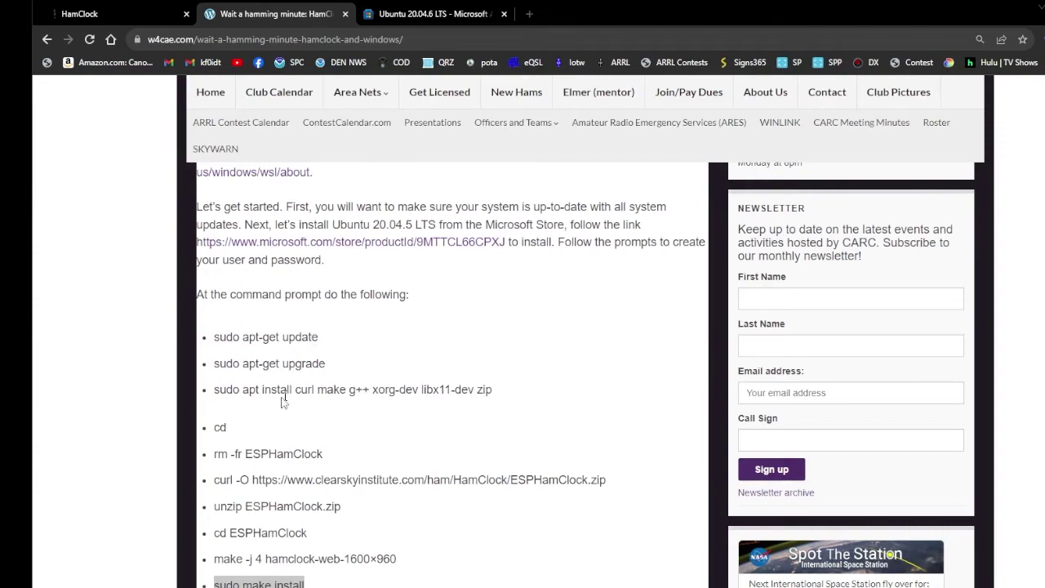
pyautogui.scroll(-2, 302, 400)
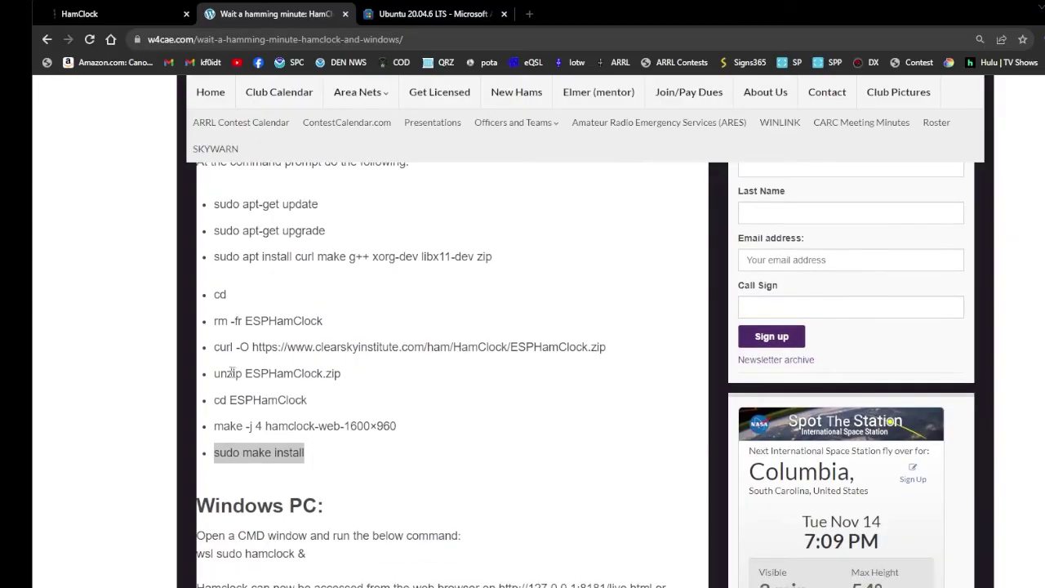
# Highlight and examine the "make -j 4 hamclock-web-1600×960" command in the article's install list.
pyautogui.click(375, 425)
pyautogui.moveTo(214, 426); pyautogui.dragTo(400, 434)
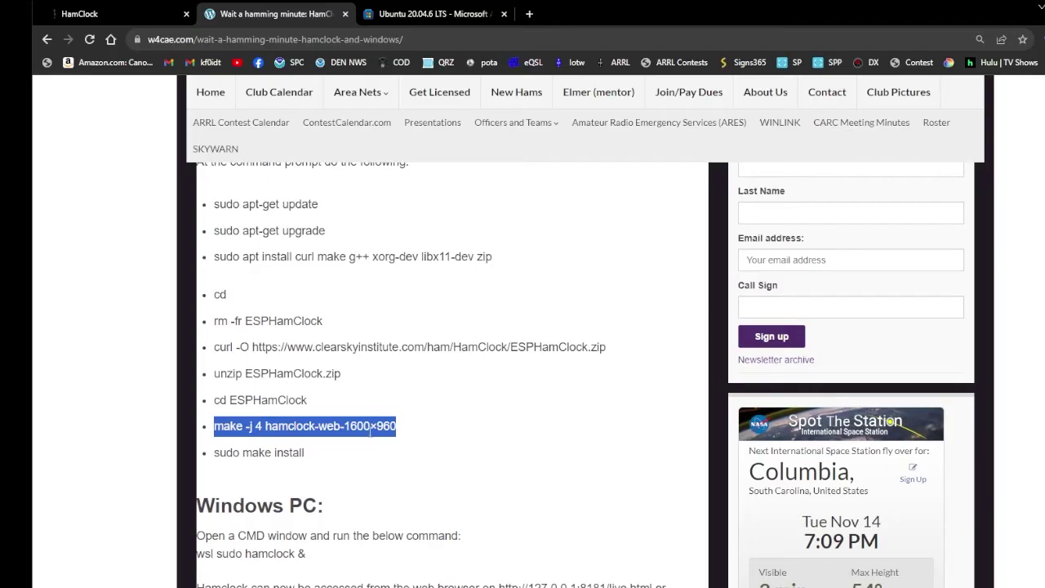
pyautogui.click(278, 427)
pyautogui.moveTo(341, 426); pyautogui.dragTo(345, 426)
pyautogui.click(374, 425)
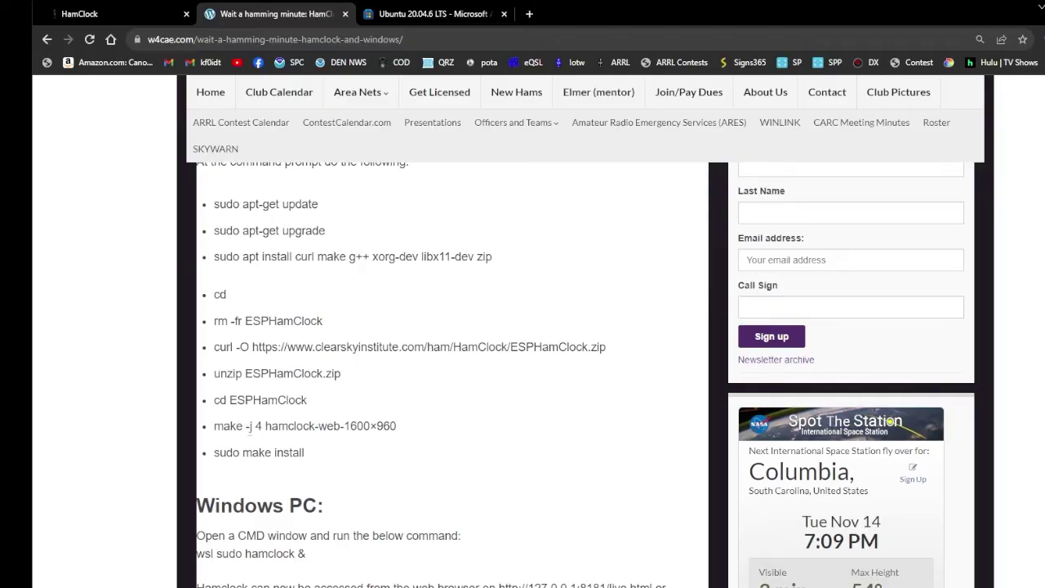
# Check the make command in the HamClock site's Windows 10 tips, and highlight the 1600×960 size in the article's version.
pyautogui.click(94, 14)
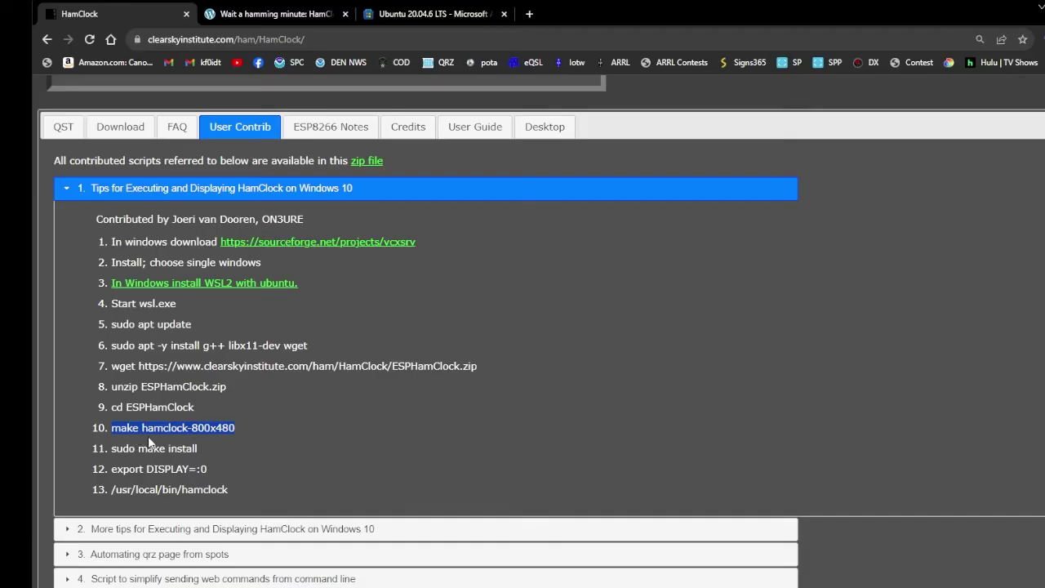
pyautogui.click(266, 15)
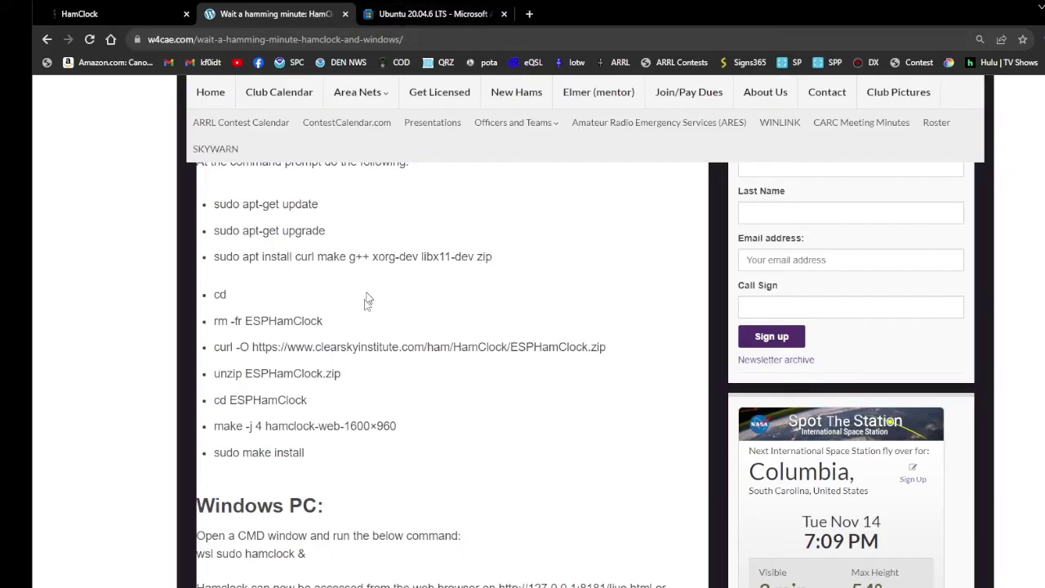
pyautogui.moveTo(345, 426); pyautogui.dragTo(398, 426)
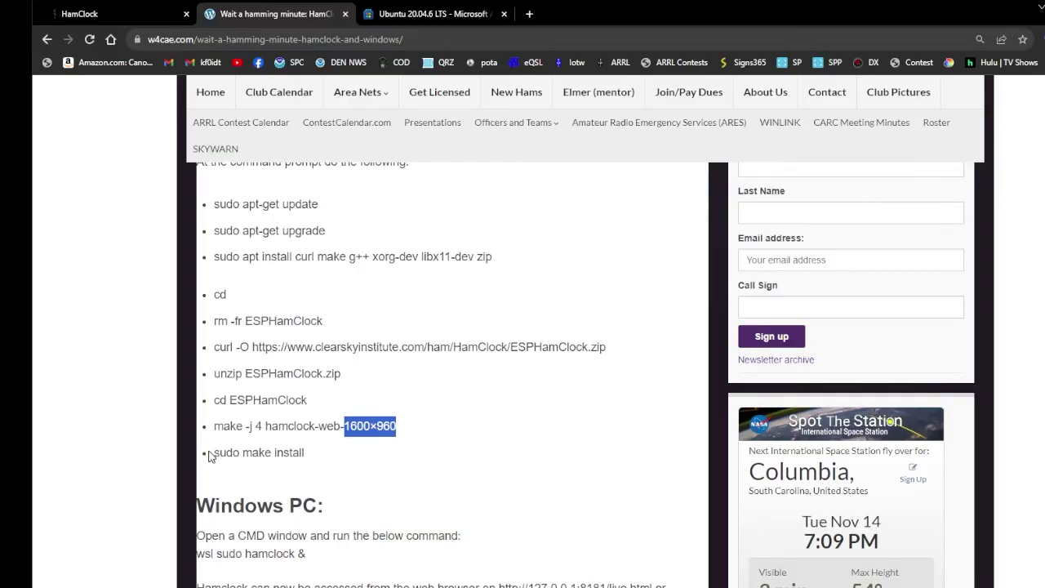
# Open a Command Prompt window and place it in front of the Ubuntu terminal.
pyautogui.scroll(-2, 472, 503)
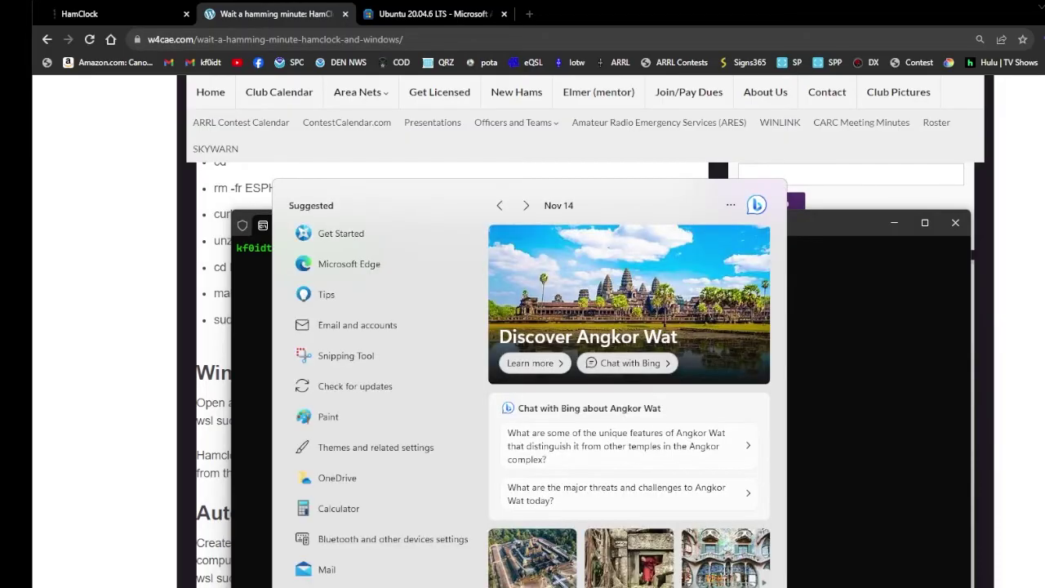
pyautogui.write('cm')
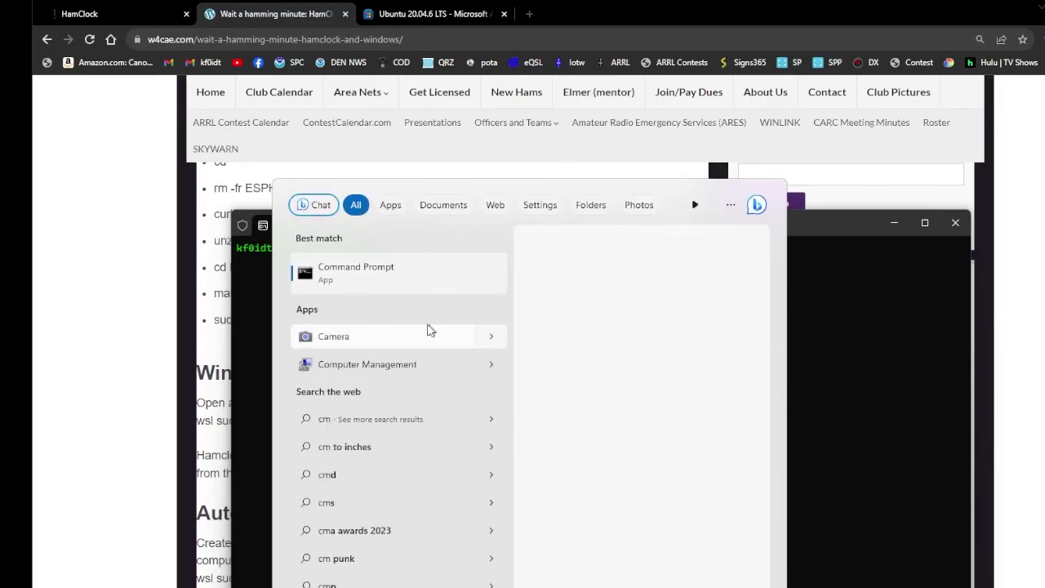
pyautogui.press('Escape')
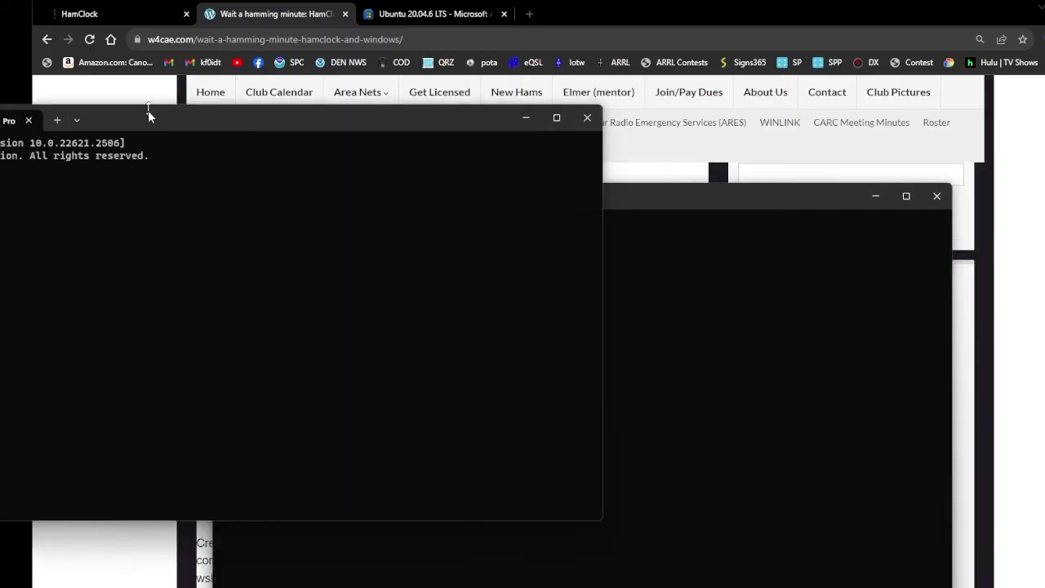
pyautogui.moveTo(148, 118); pyautogui.dragTo(496, 188)
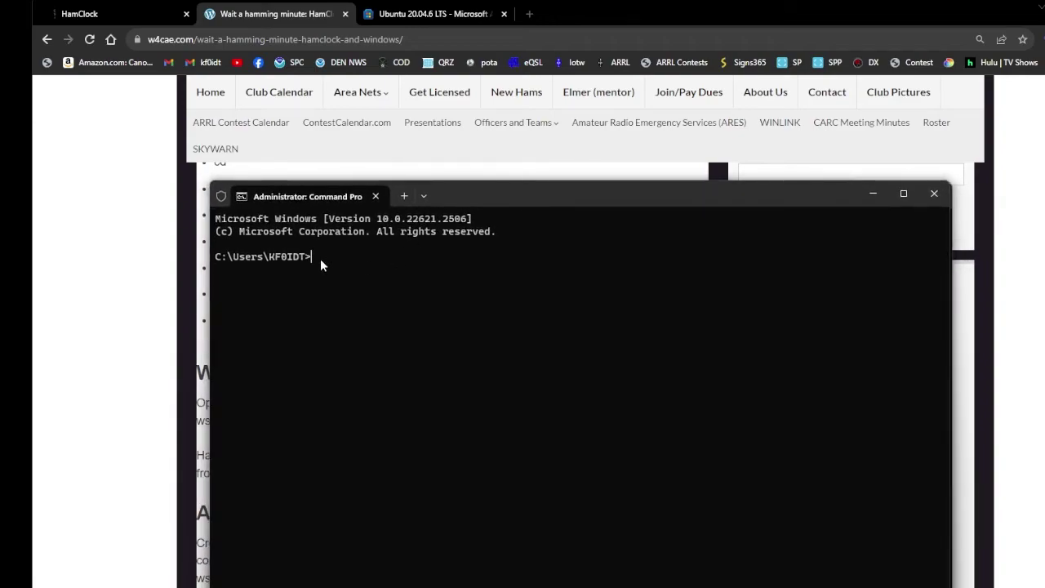
# Start HamClock by running "wsl sudo hamclock" in the Command Prompt, and reposition its setup window.
pyautogui.write('wsl sudo hamclock')
pyautogui.press('Return')
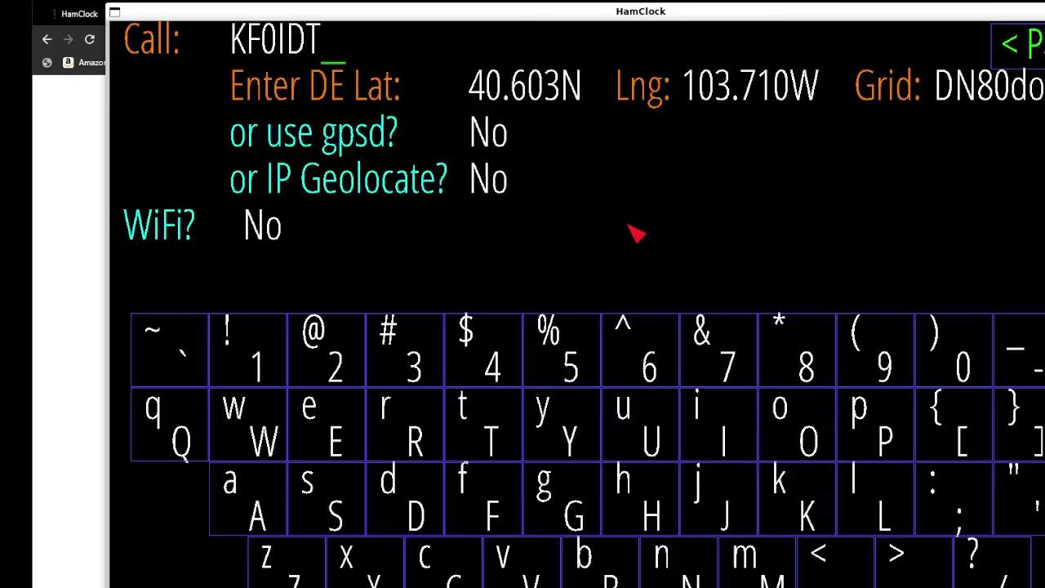
pyautogui.moveTo(591, 16); pyautogui.dragTo(562, 22)
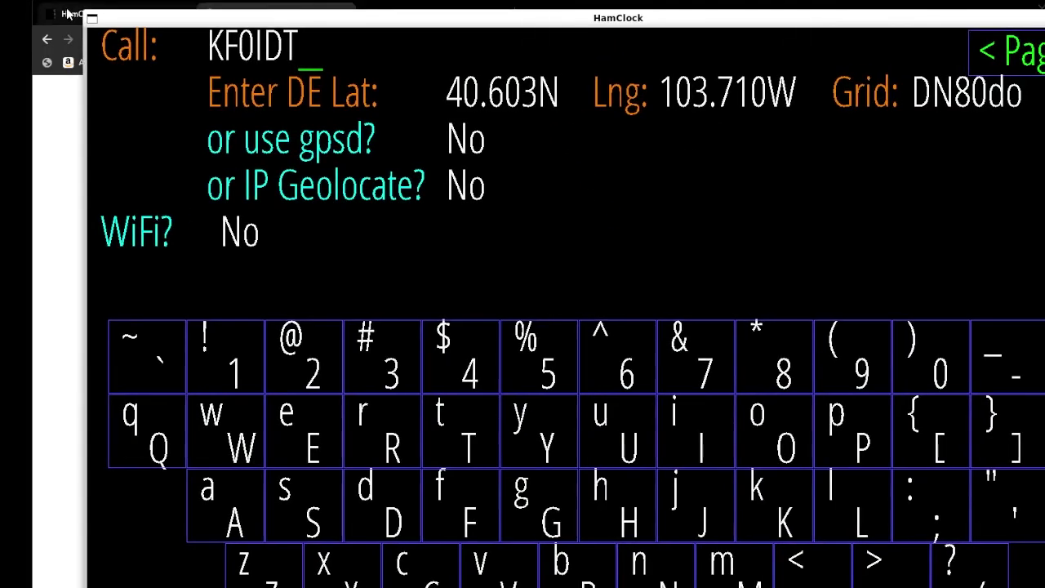
# Switch to Chrome and open a new tab after the Ubuntu 20.04.6 LTS store page.
pyautogui.click(99, 9)
pyautogui.click(433, 16)
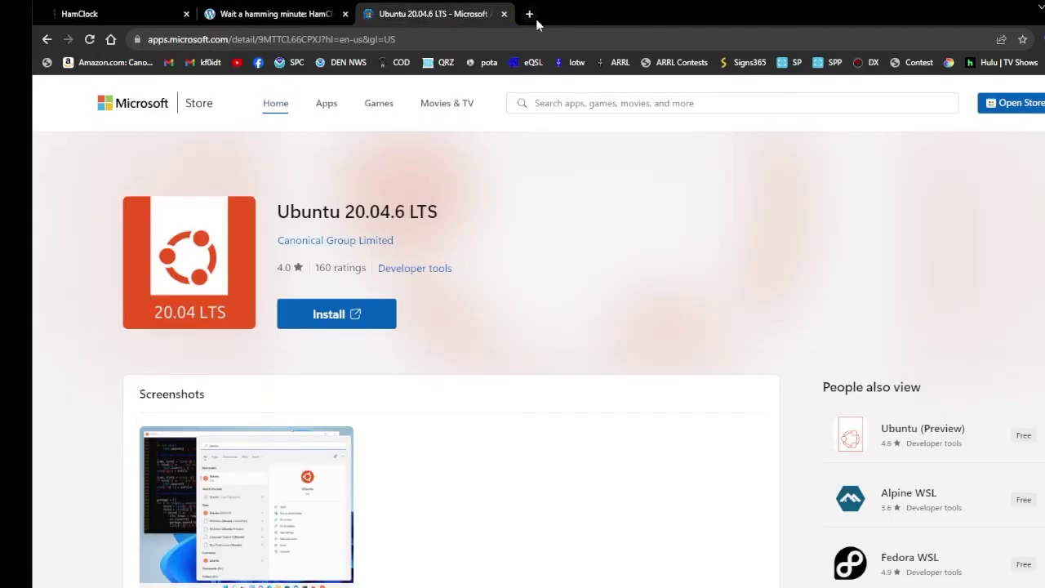
pyautogui.click(531, 17)
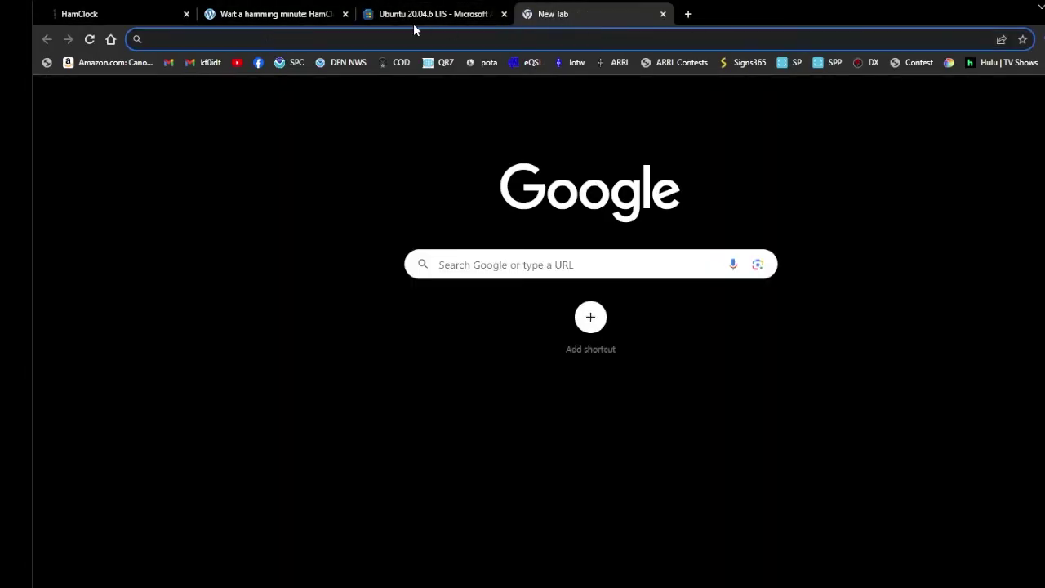
pyautogui.click(1037, 62)
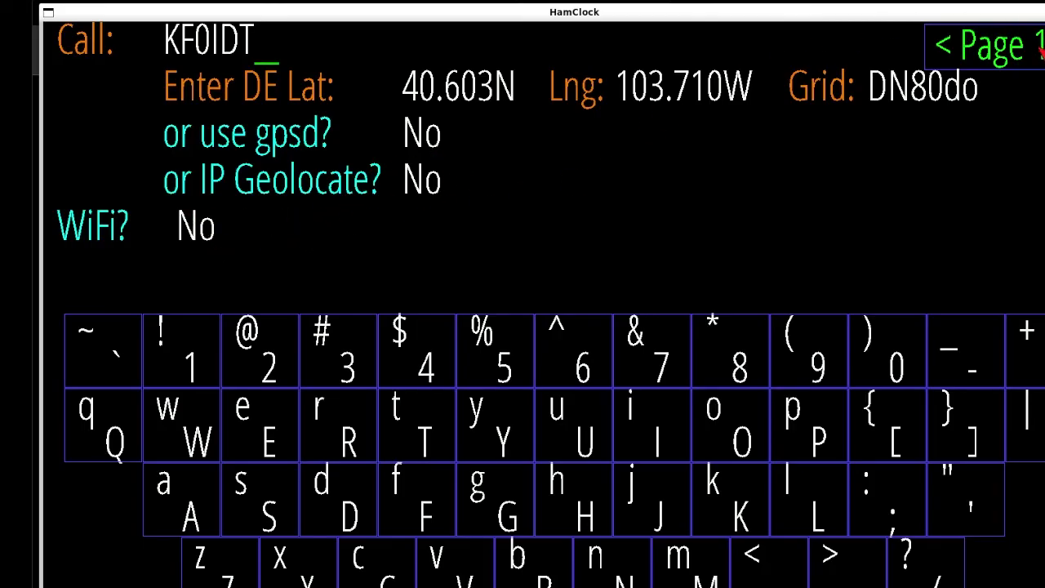
# Go through HamClock setup pages 1 to 5, reviewing the cluster, WSJT-X, rig control, time server and map center options.
pyautogui.click(984, 47)
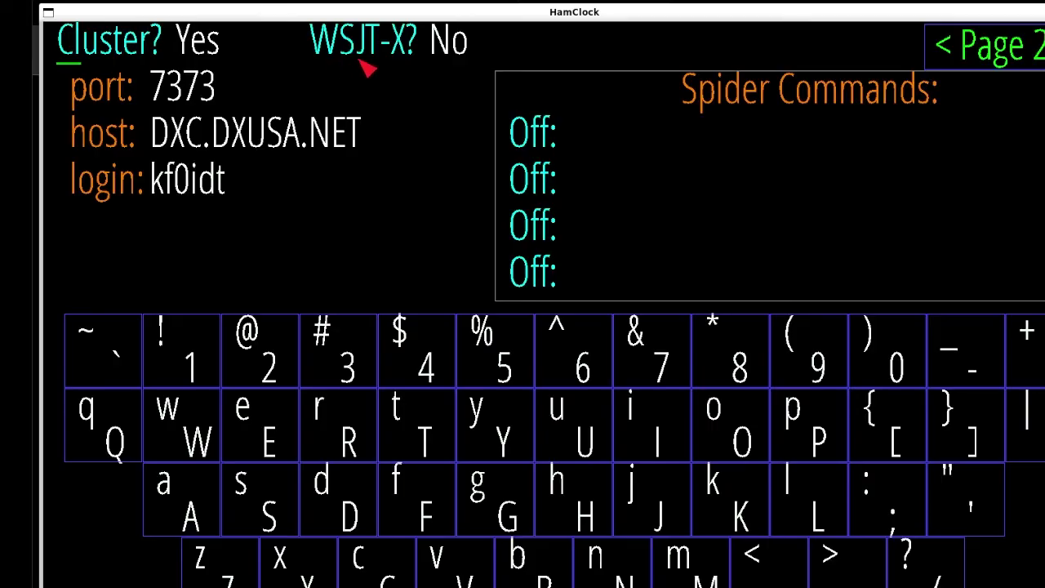
pyautogui.click(462, 52)
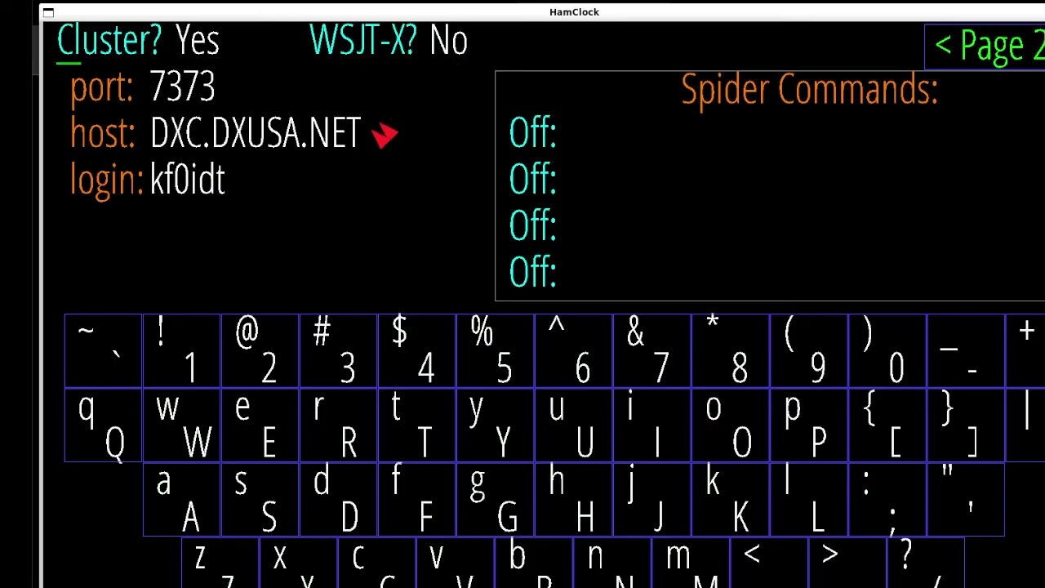
pyautogui.click(454, 51)
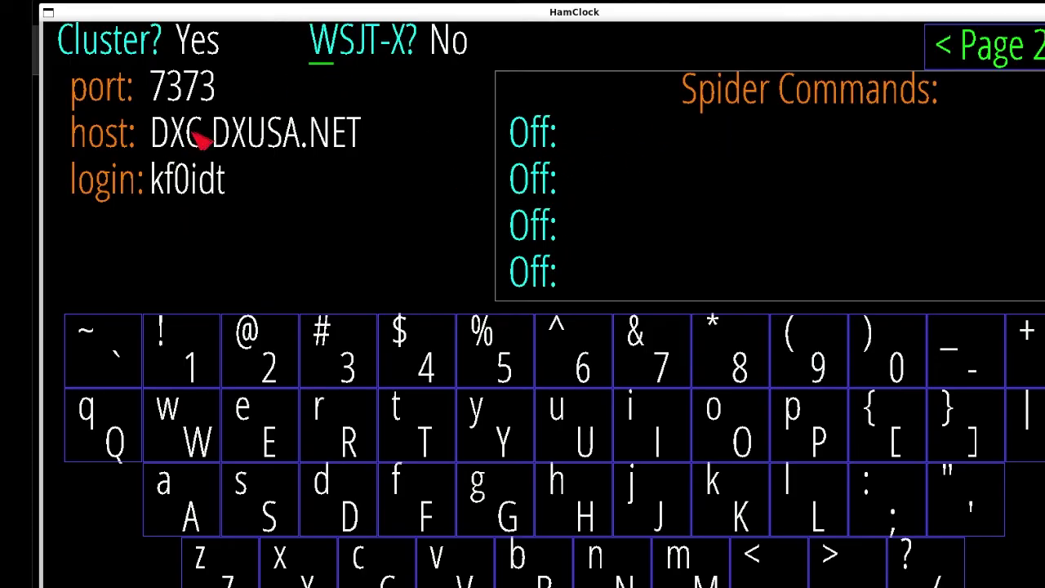
pyautogui.click(1040, 45)
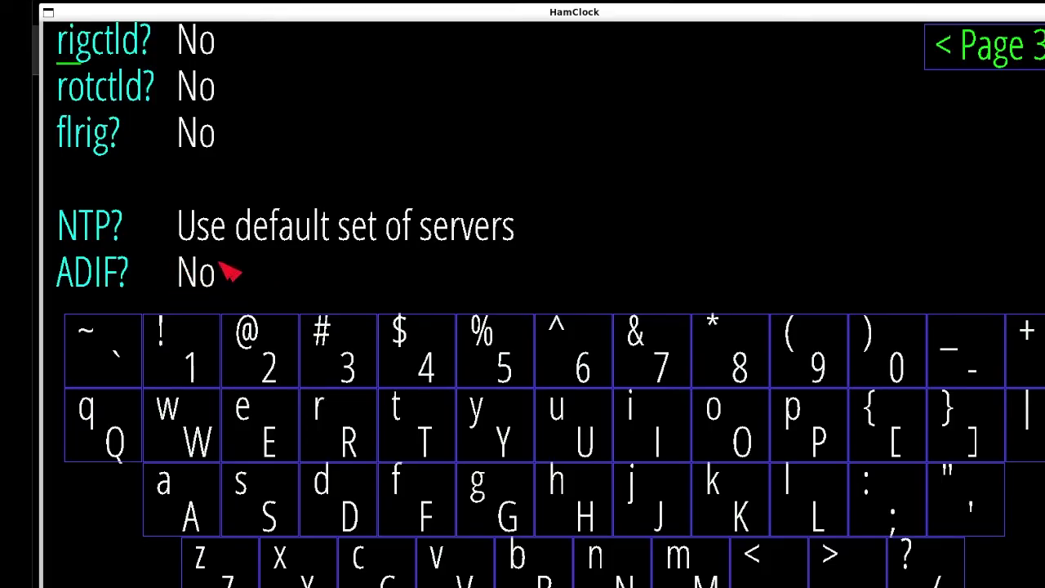
pyautogui.press('Tab')
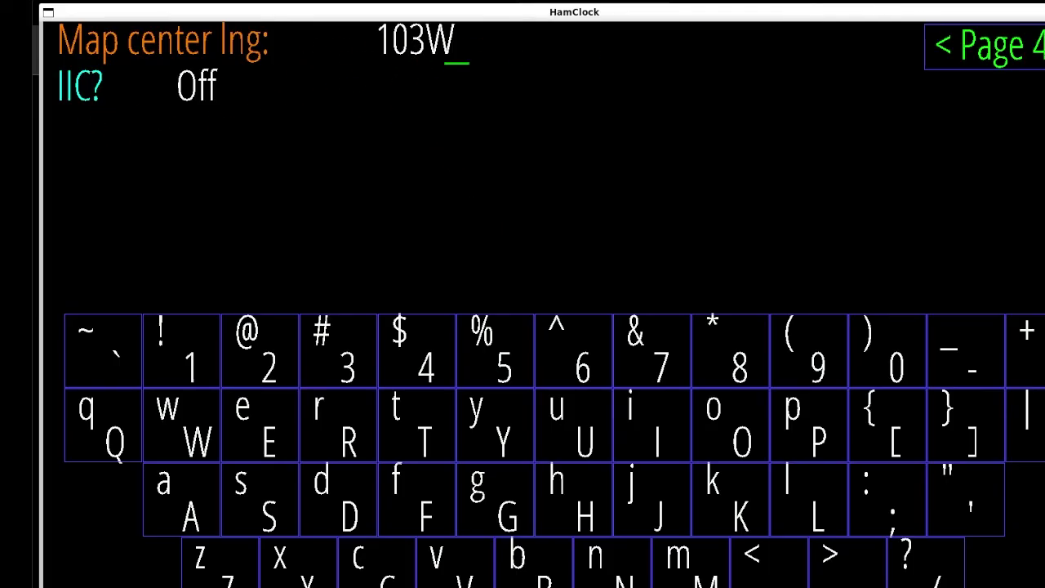
pyautogui.click(1031, 67)
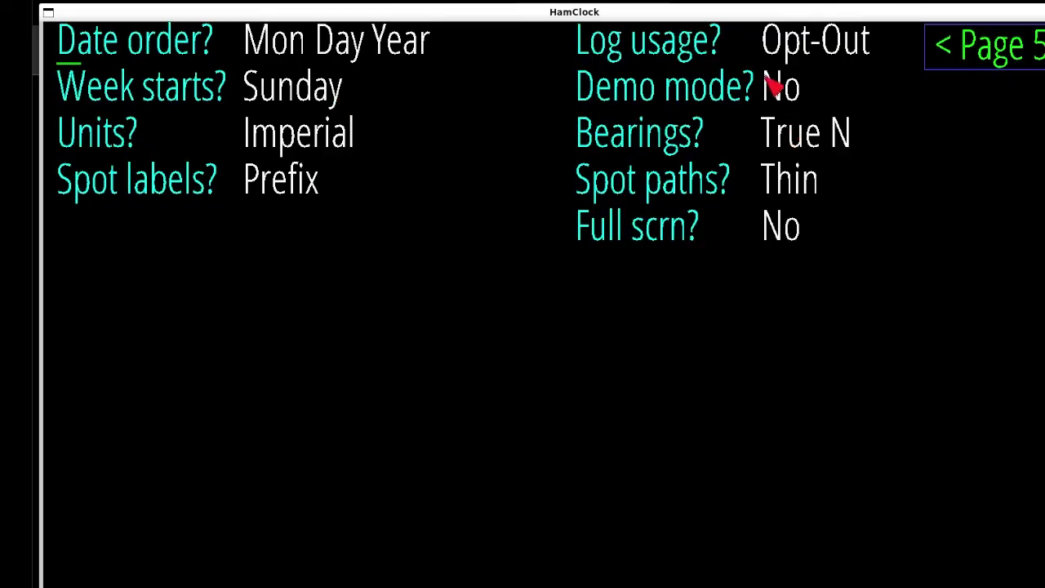
# Cycle the Spot labels option through Call and Dot back to Prefix.
pyautogui.click(259, 204)
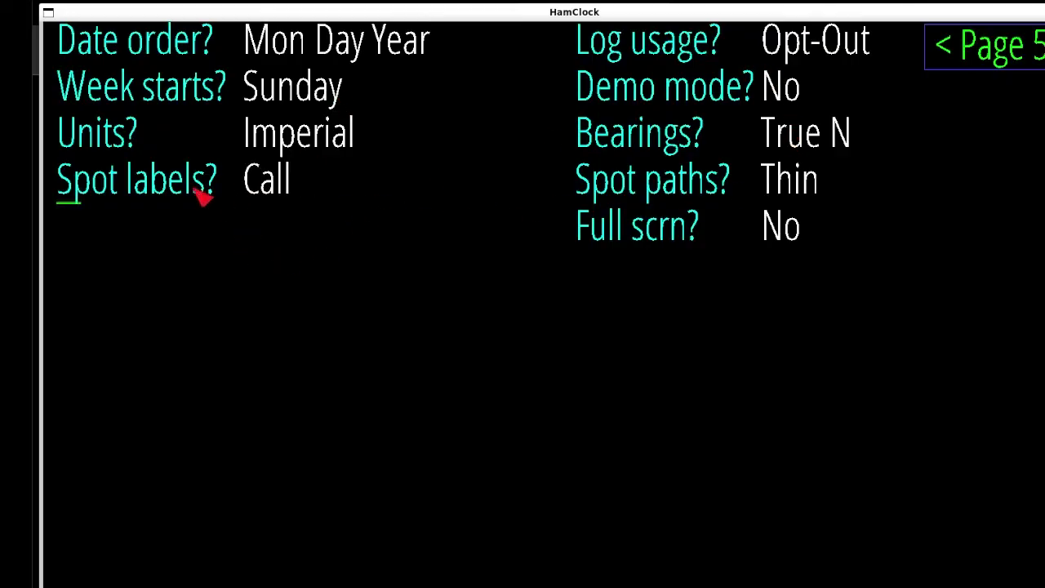
pyautogui.click(263, 196)
pyautogui.click(255, 204)
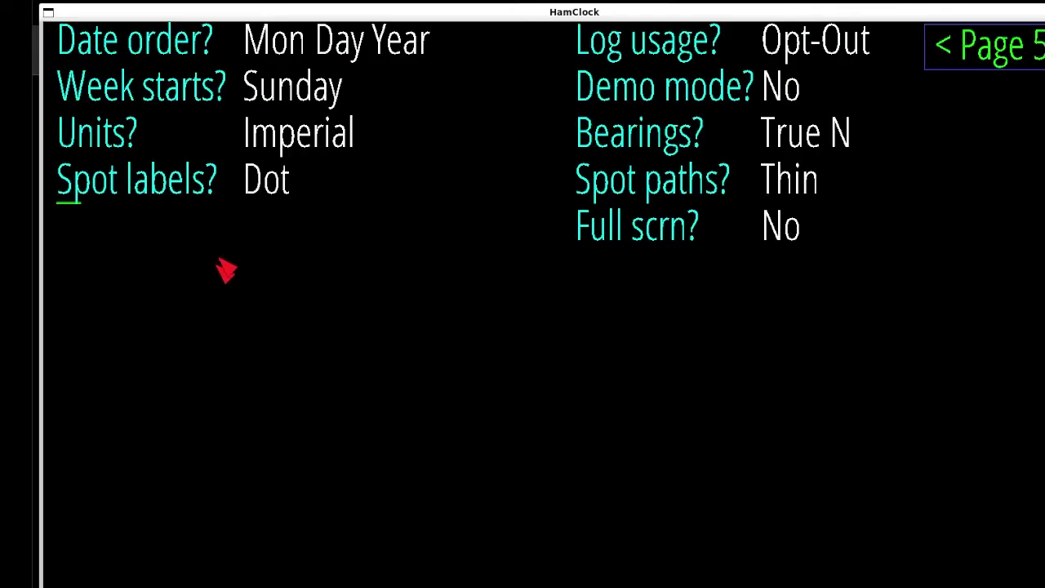
pyautogui.click(268, 206)
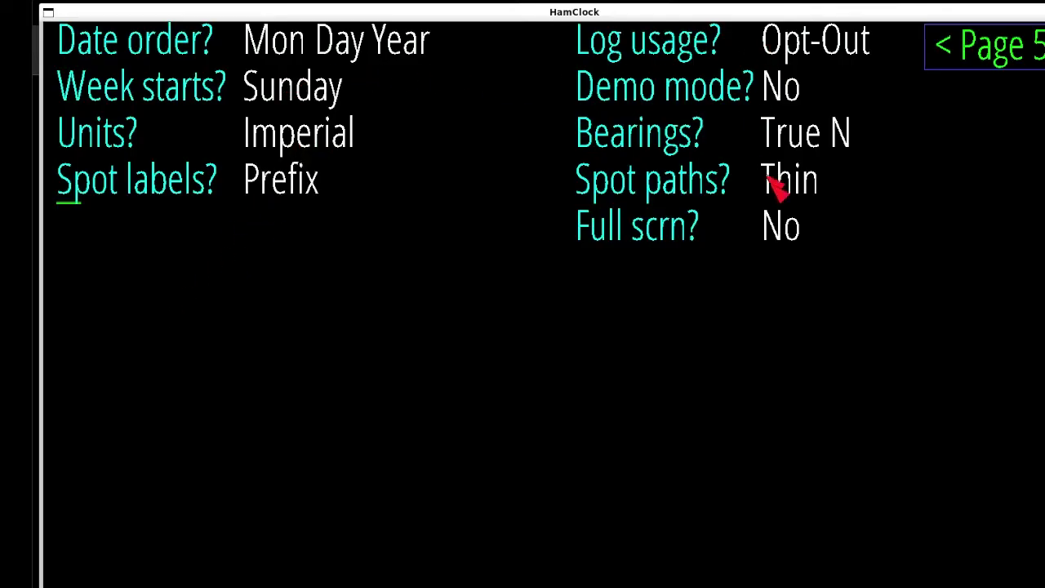
# Page past the path and band color settings on setup page 6 and finish the setup to start the HamClock display.
pyautogui.click(1033, 46)
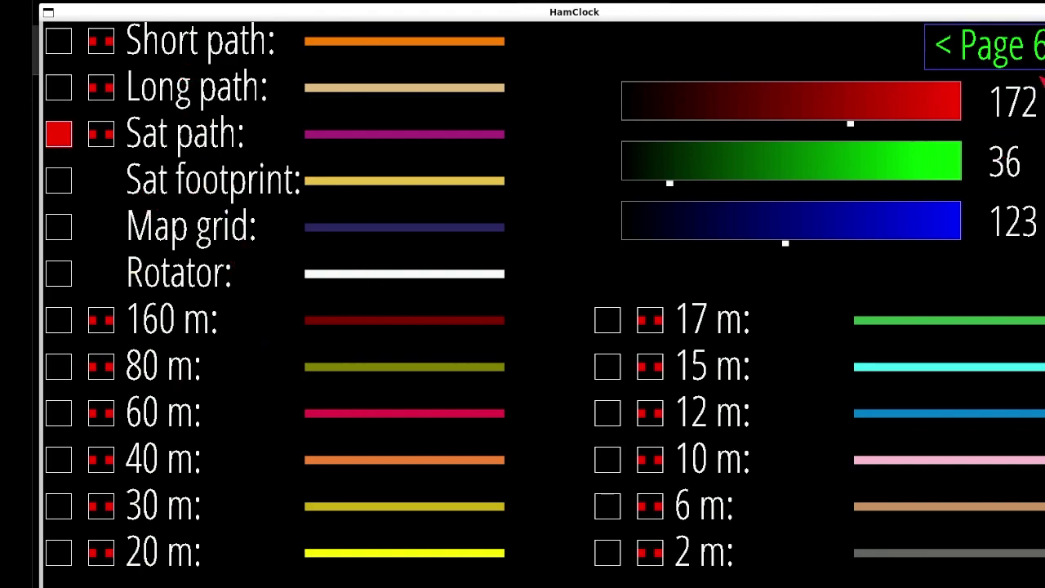
pyautogui.click(984, 45)
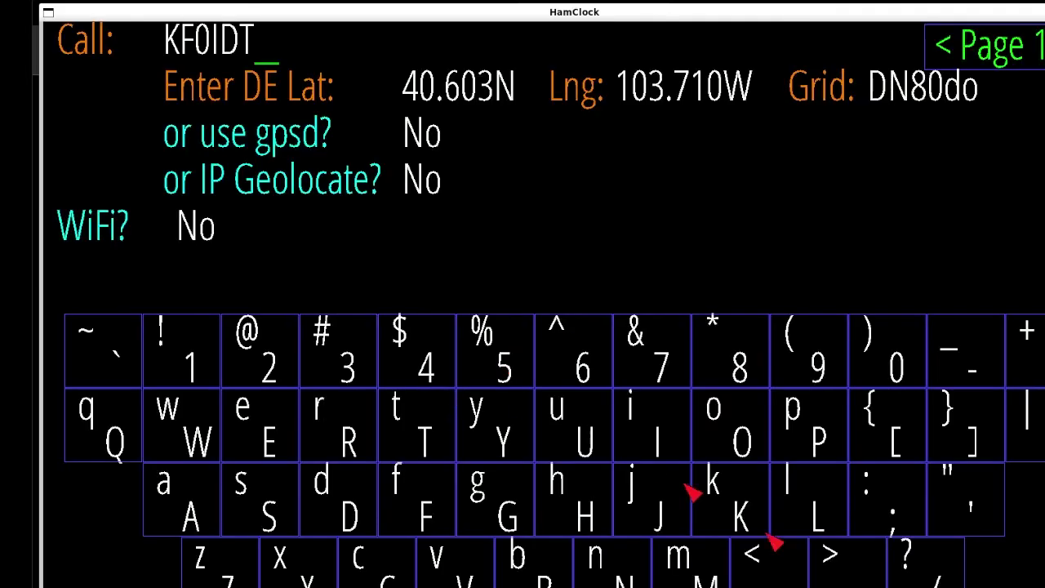
pyautogui.press('Return')
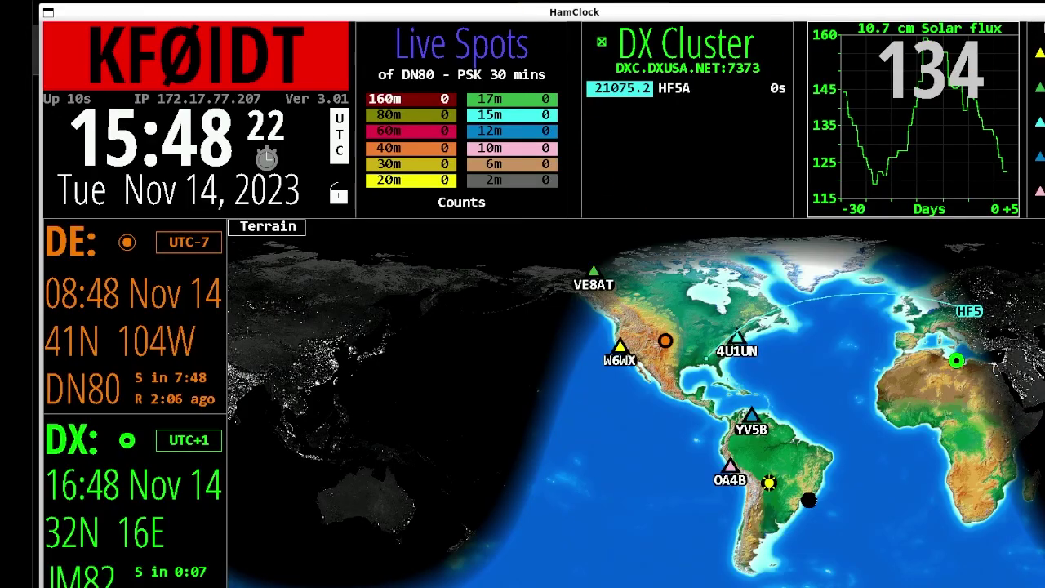
# Switch to Chrome and view the HamClock Live page at 172.17.77.207:8081/live.html.
pyautogui.hotkey('alt', 'Tab')
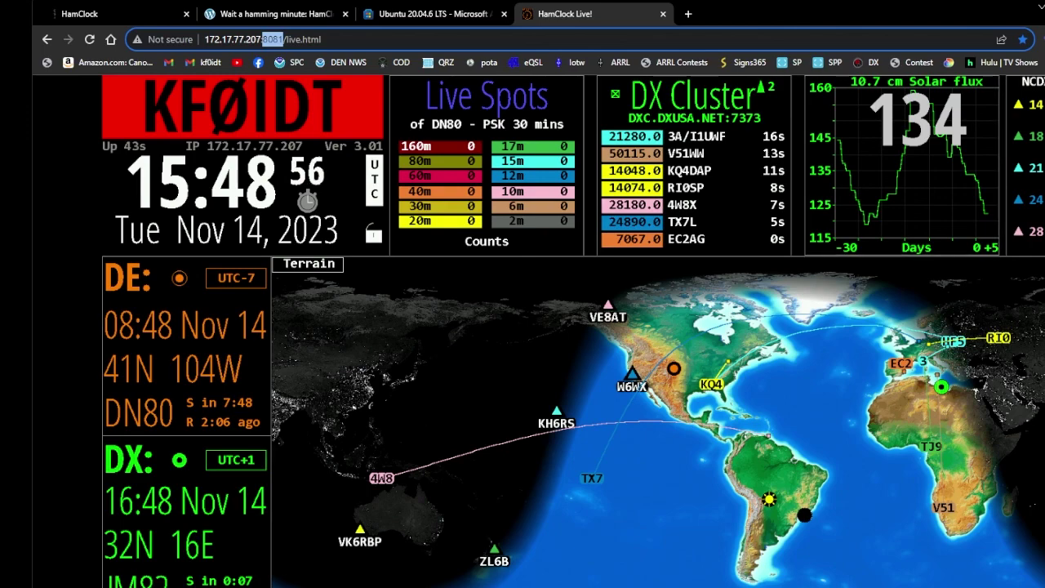
pyautogui.hotkey('alt', 'Tab')
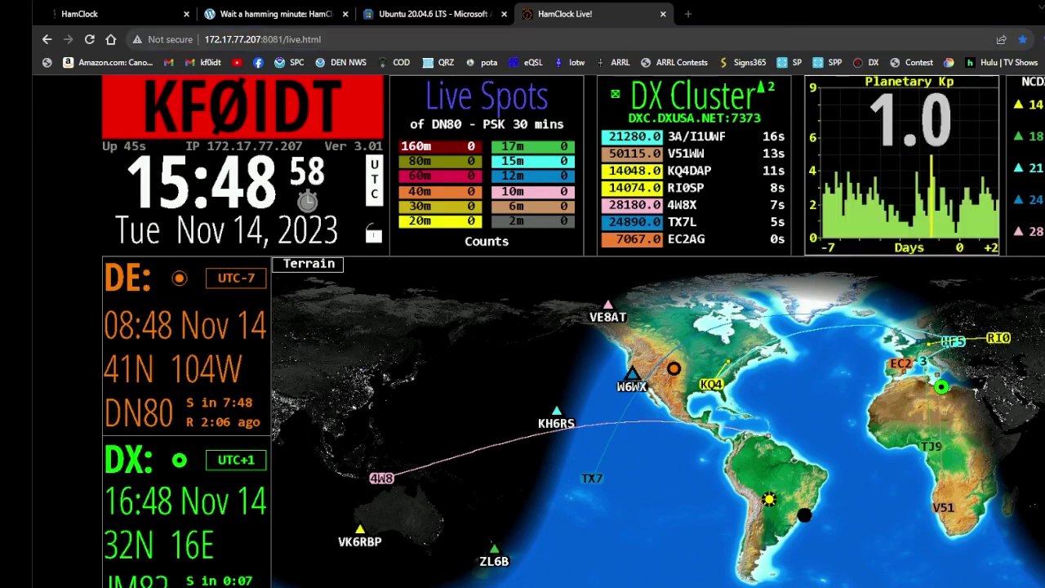